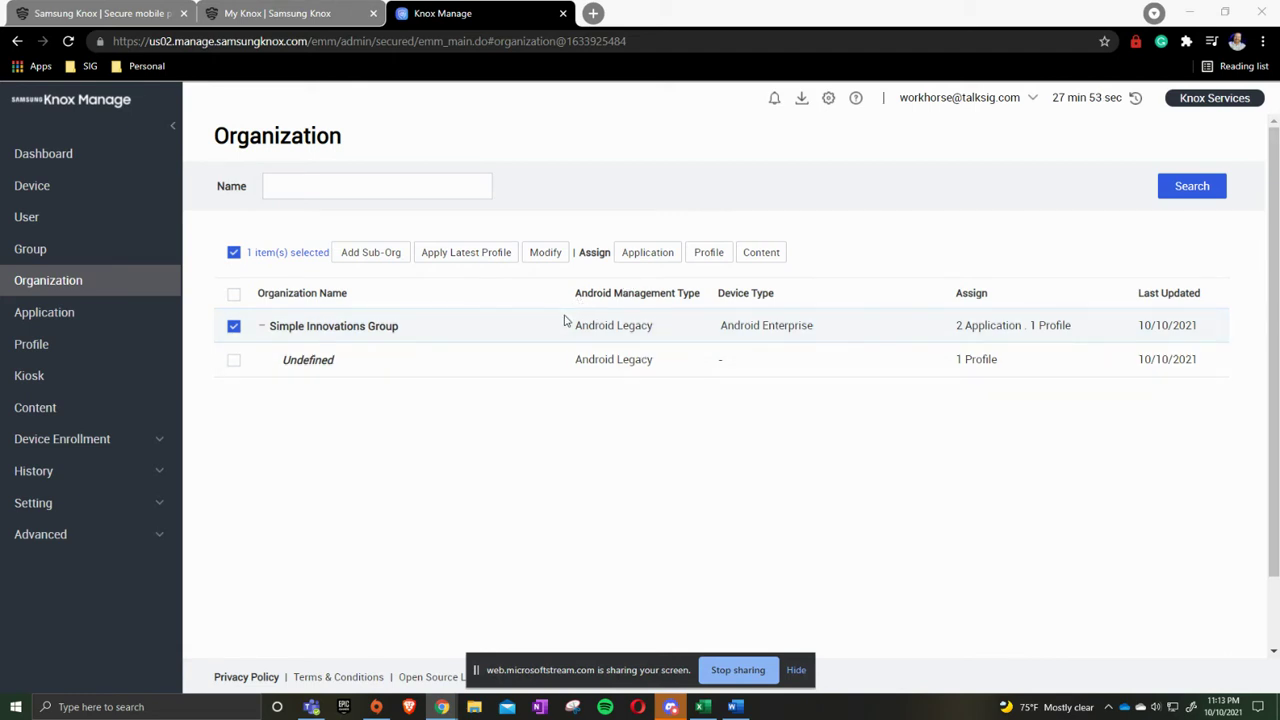
- Change the Android Management Type of the Simple Innovations Group organization to Android Enterprise and save it
left_click_drag(575, 331, 669, 346)
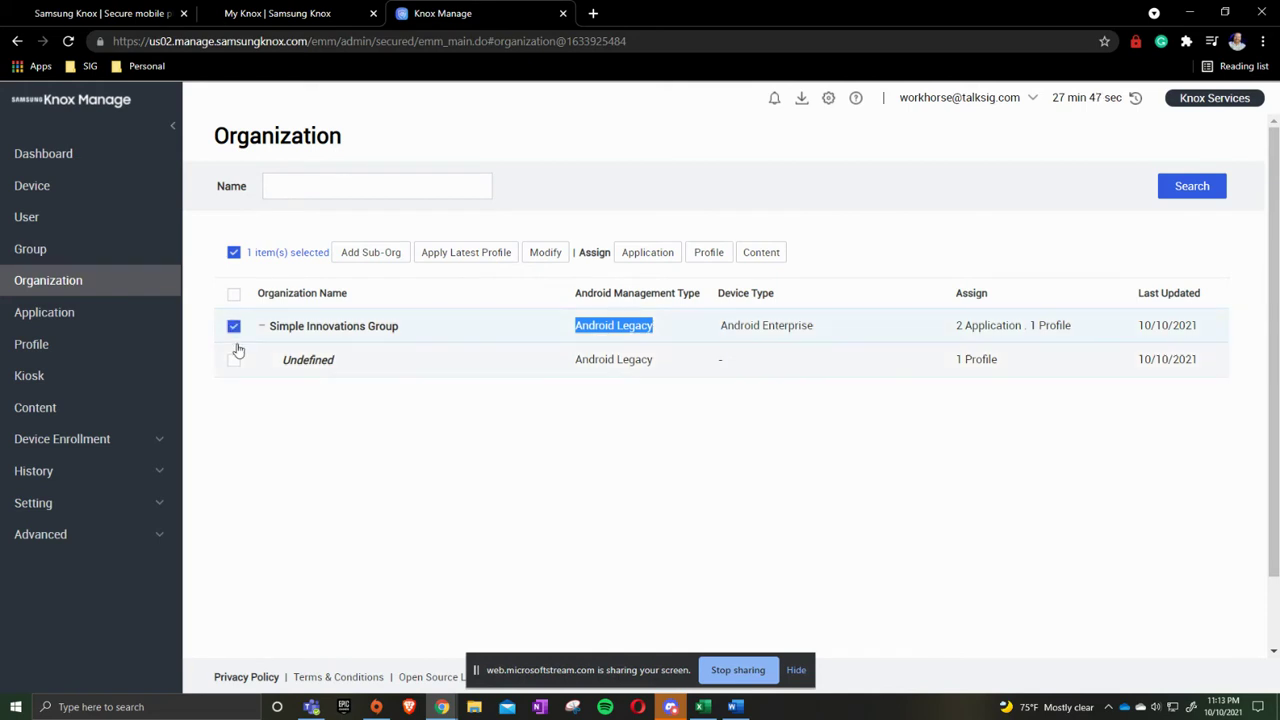
left_click(546, 253)
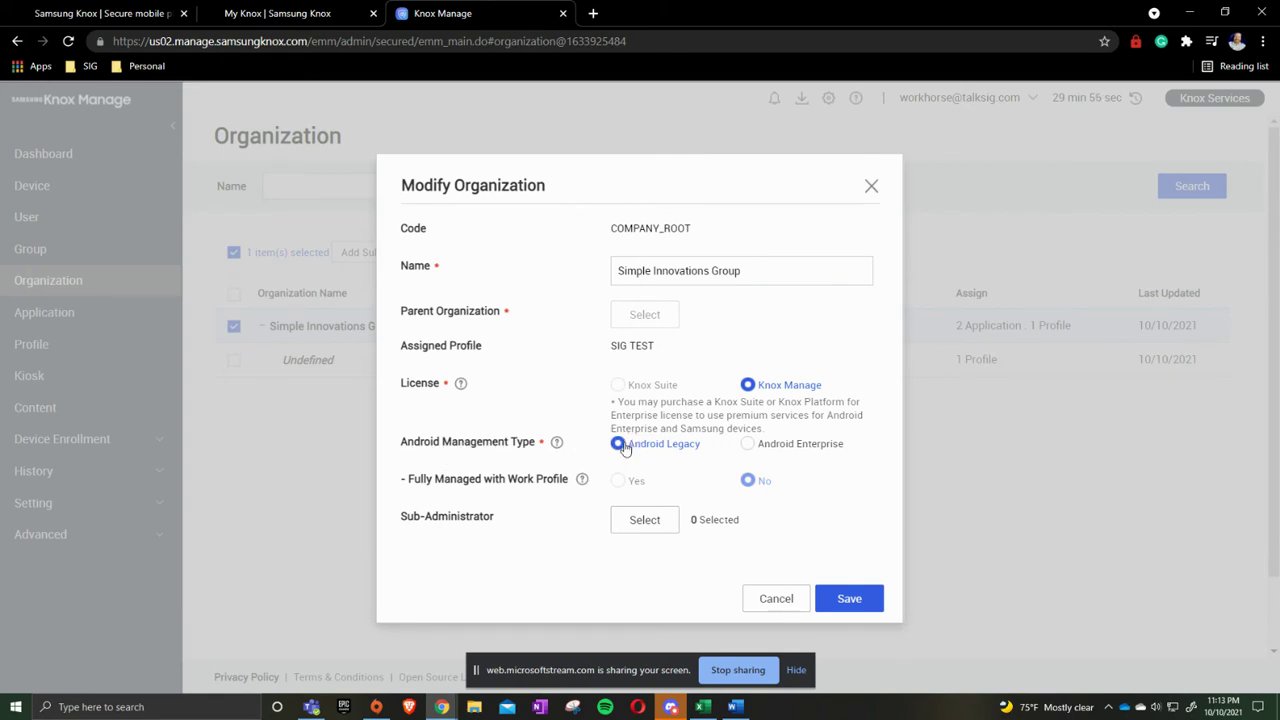
left_click(748, 446)
left_click(872, 604)
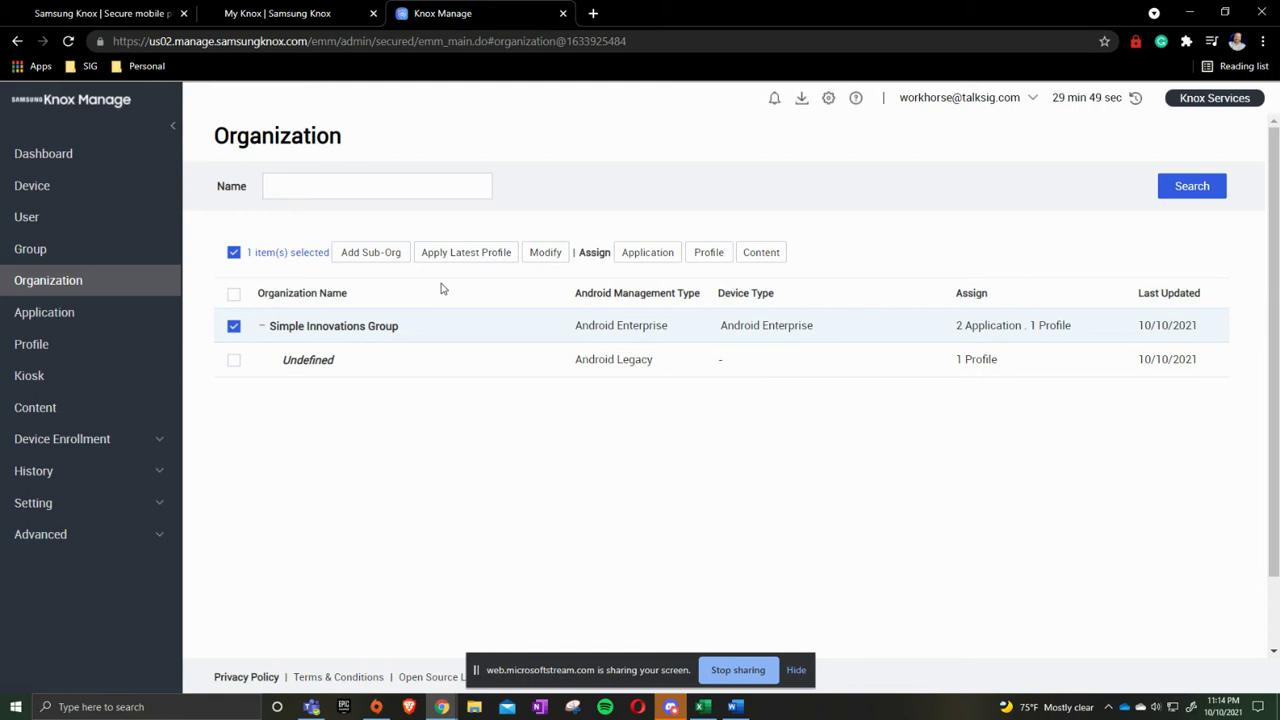
- Add and save an organization under Simple Innovations Group with the name Drivers and the code Drivers
left_click(234, 326)
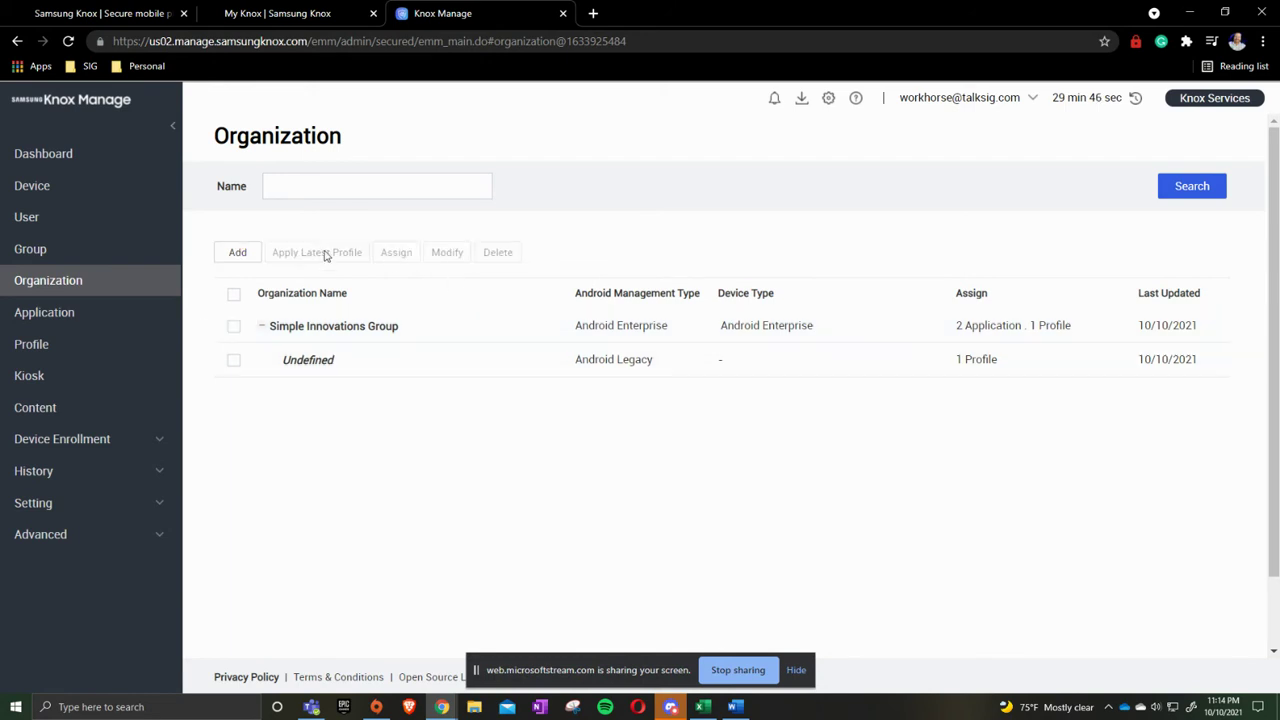
left_click(255, 257)
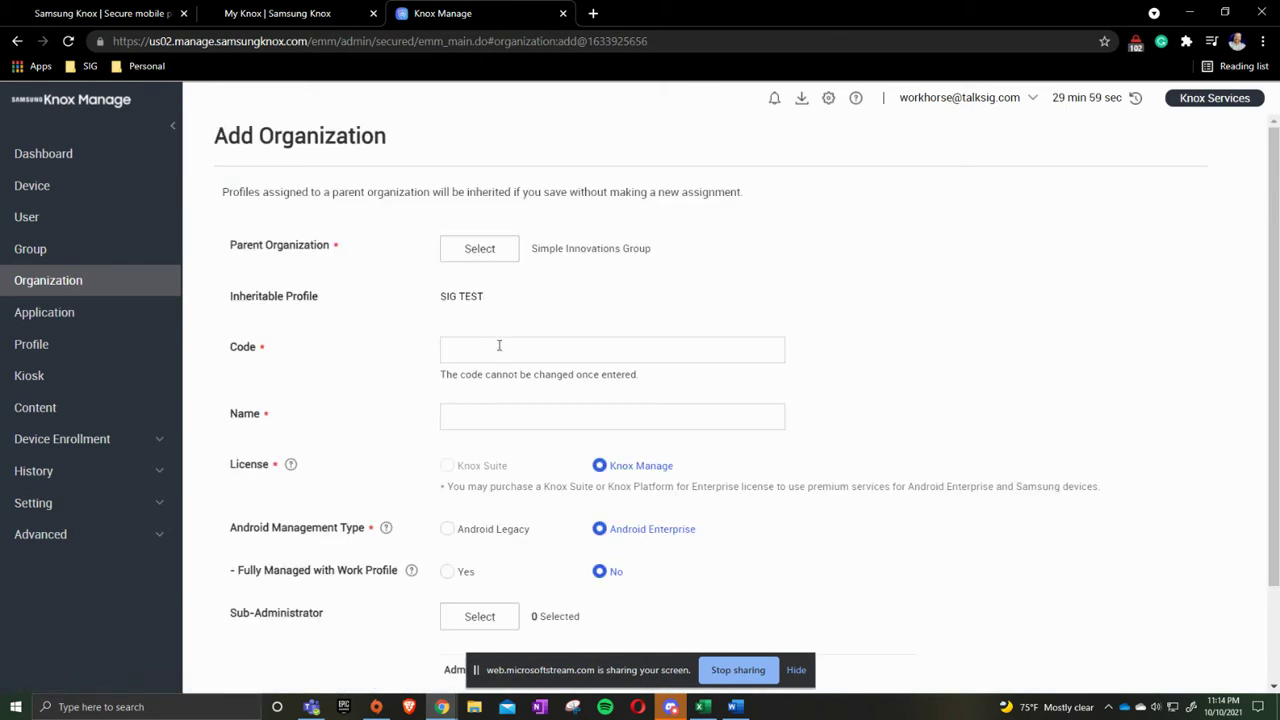
left_click(464, 423)
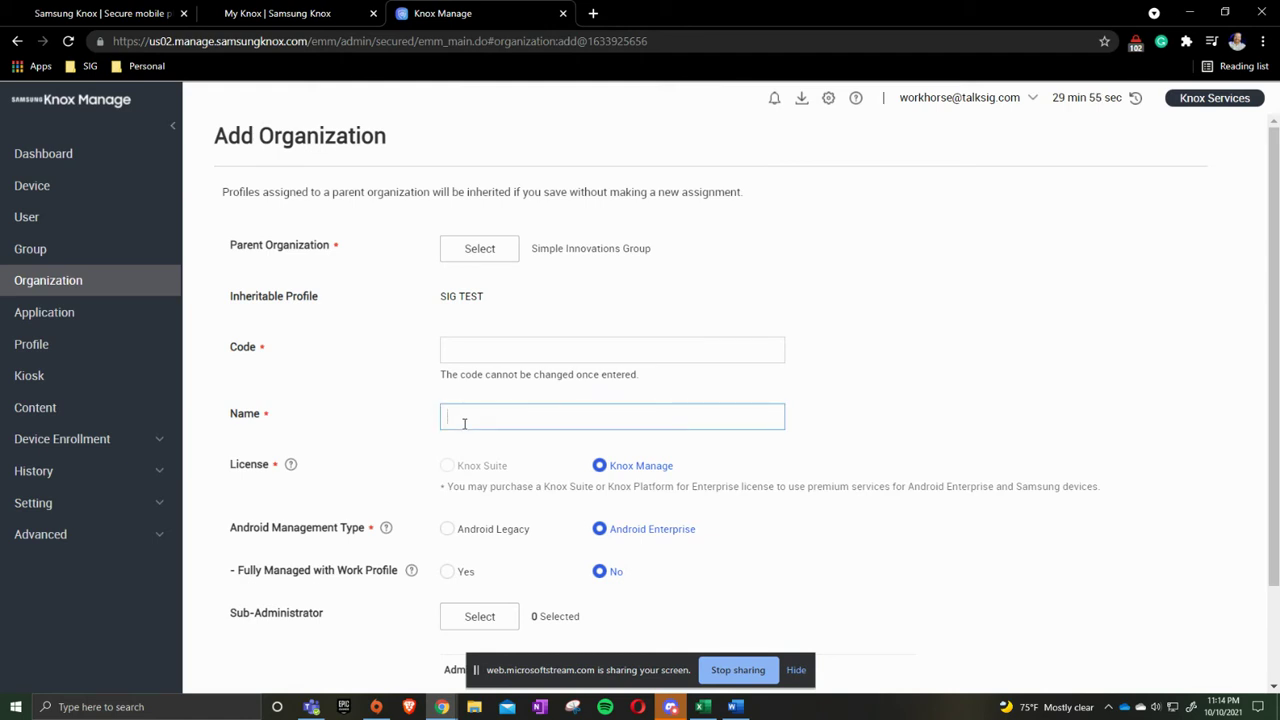
type("Drivers")
left_click(461, 354)
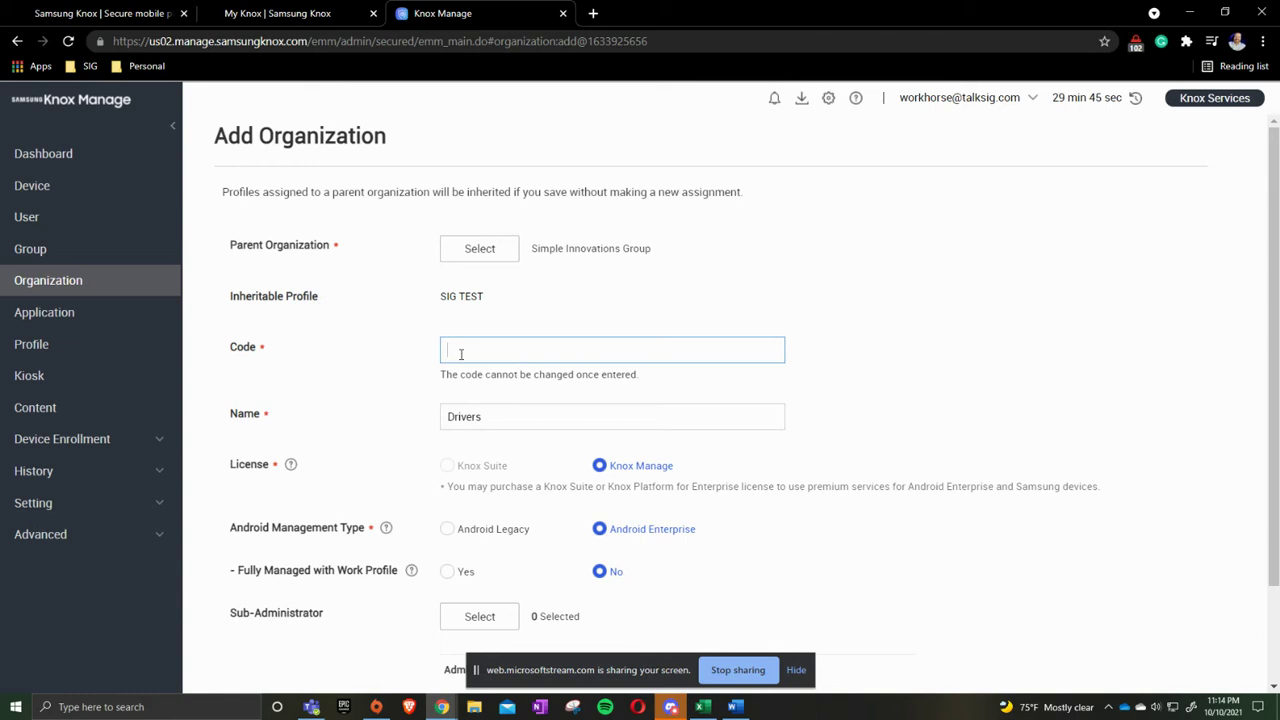
type("Drivers")
scroll(620, 412, "down", 1)
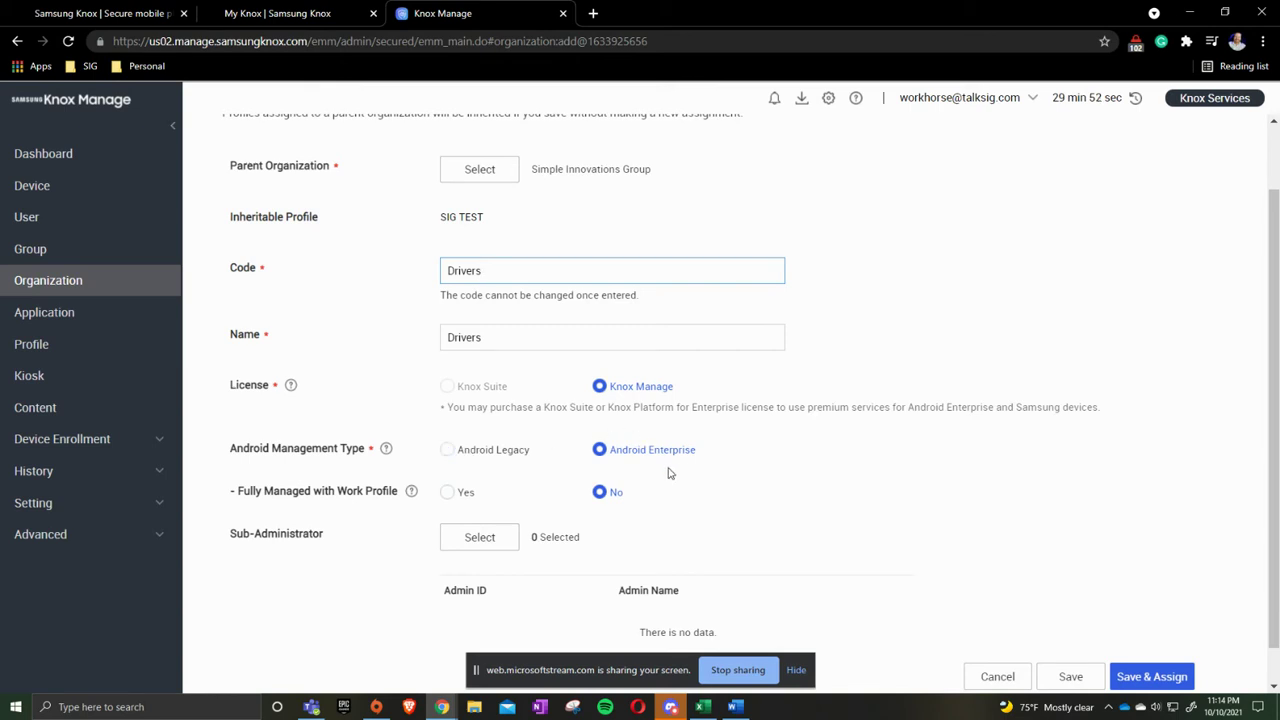
scroll(670, 473, "down", 1)
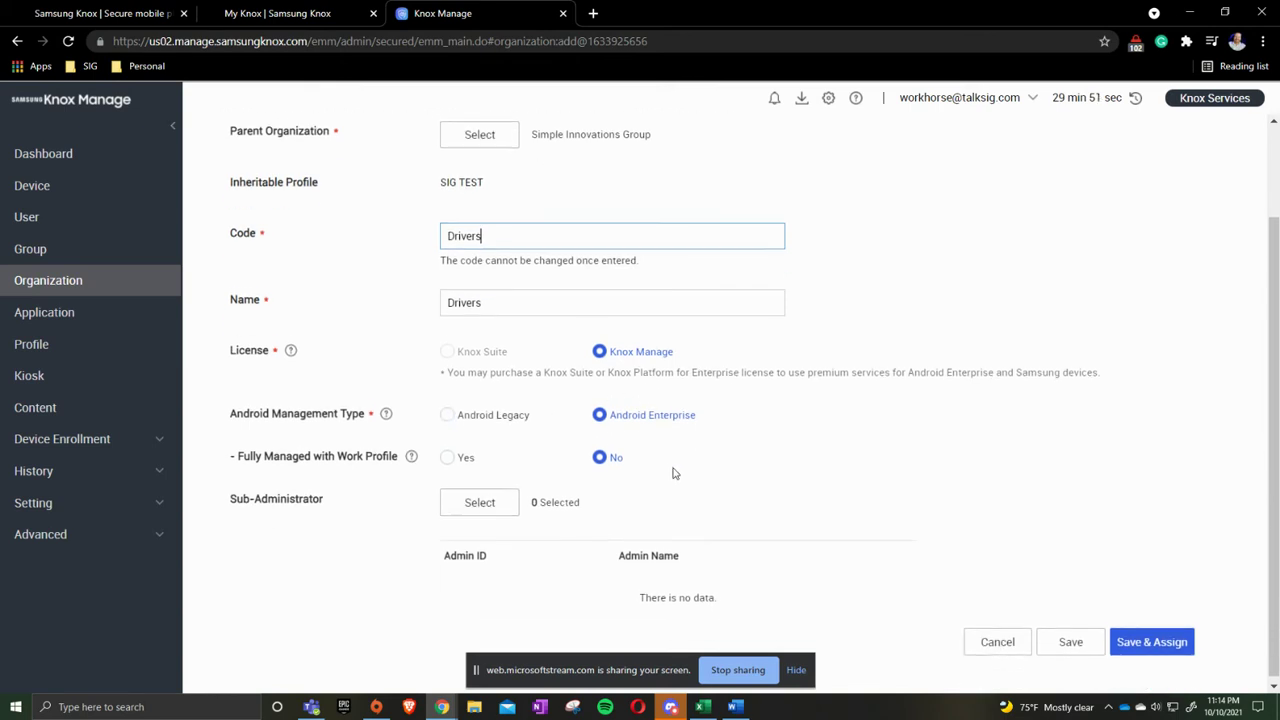
left_click(1066, 640)
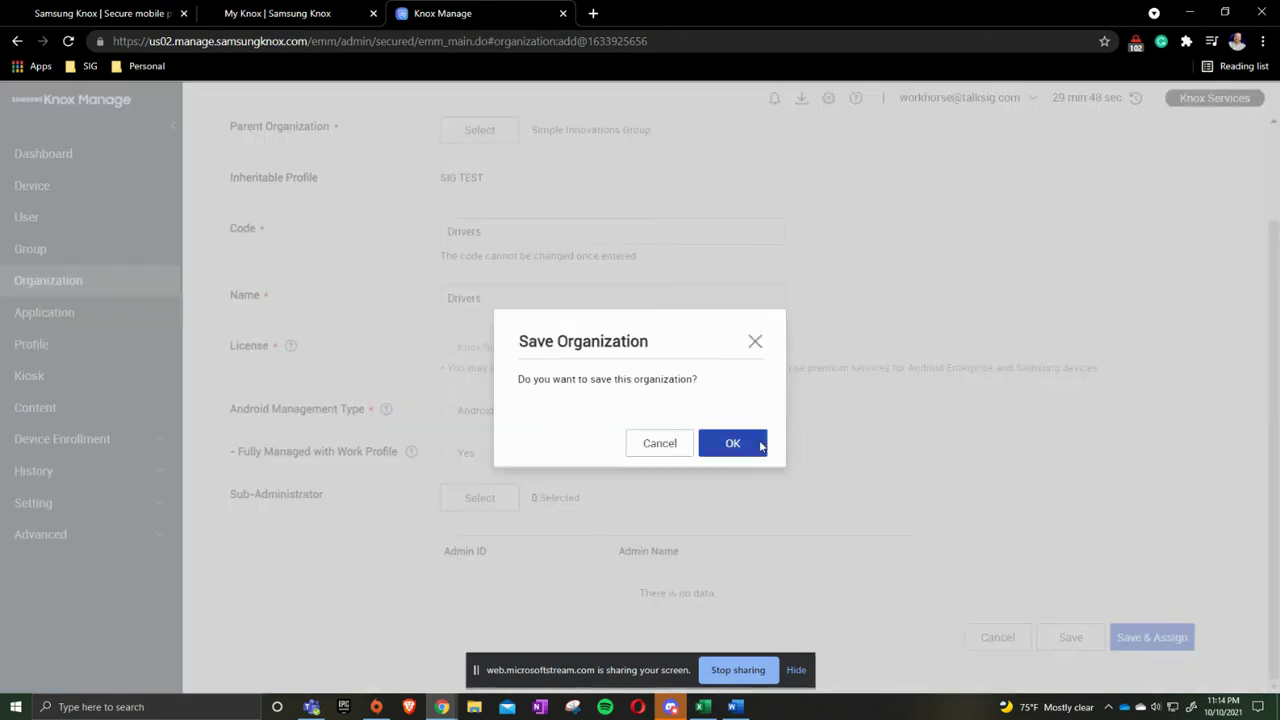
left_click(732, 443)
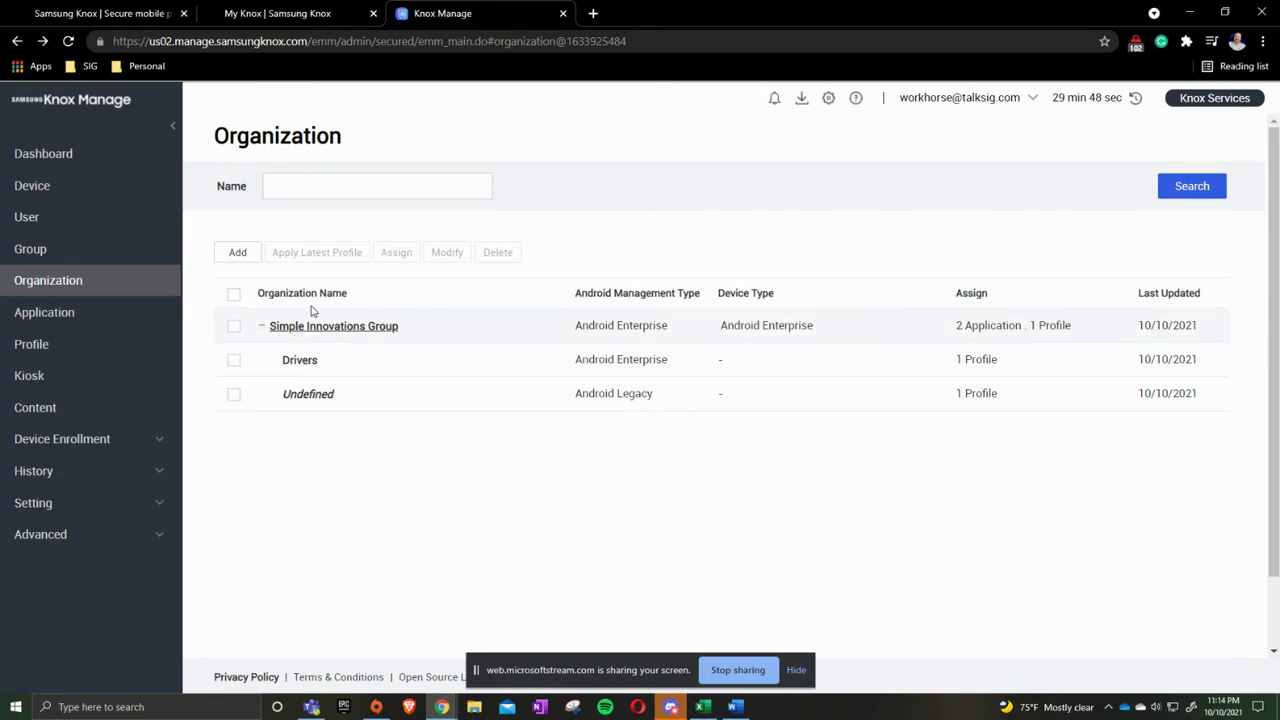
- Assign the Drivers profile to the Drivers organization without applying it right away, and confirm the assignment
left_click(55, 354)
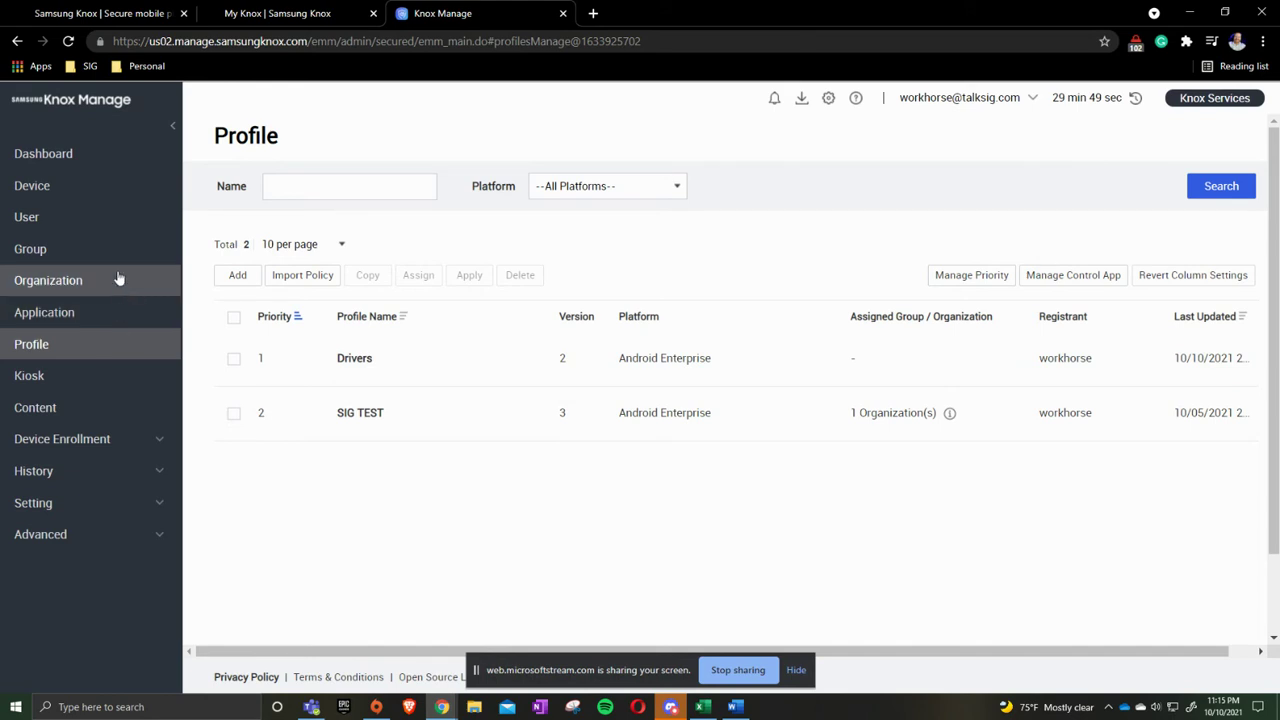
left_click(234, 358)
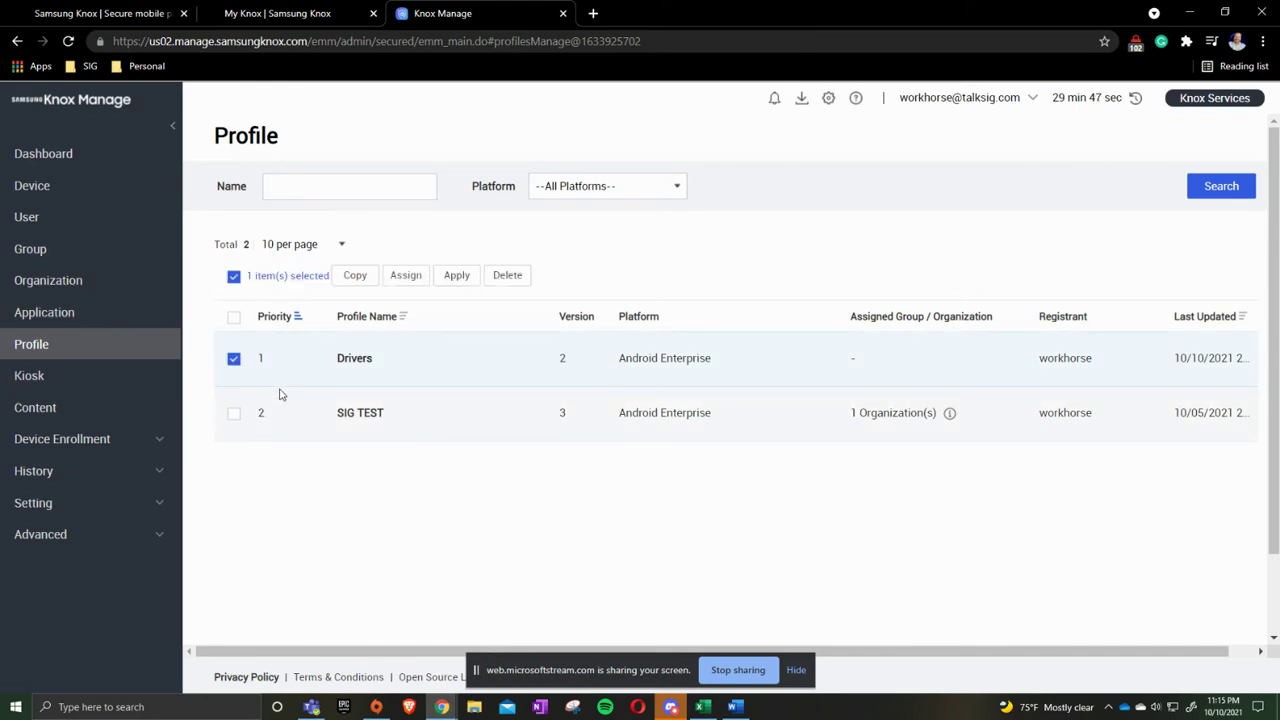
left_click(405, 275)
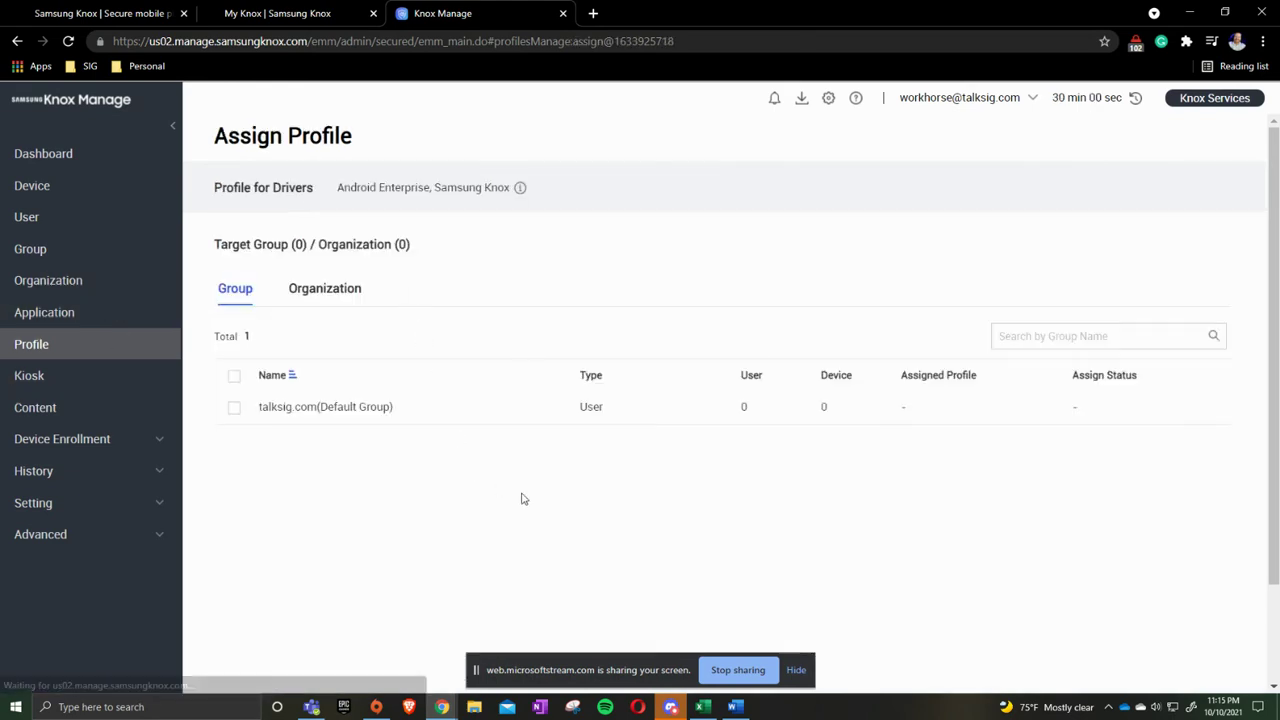
left_click(334, 296)
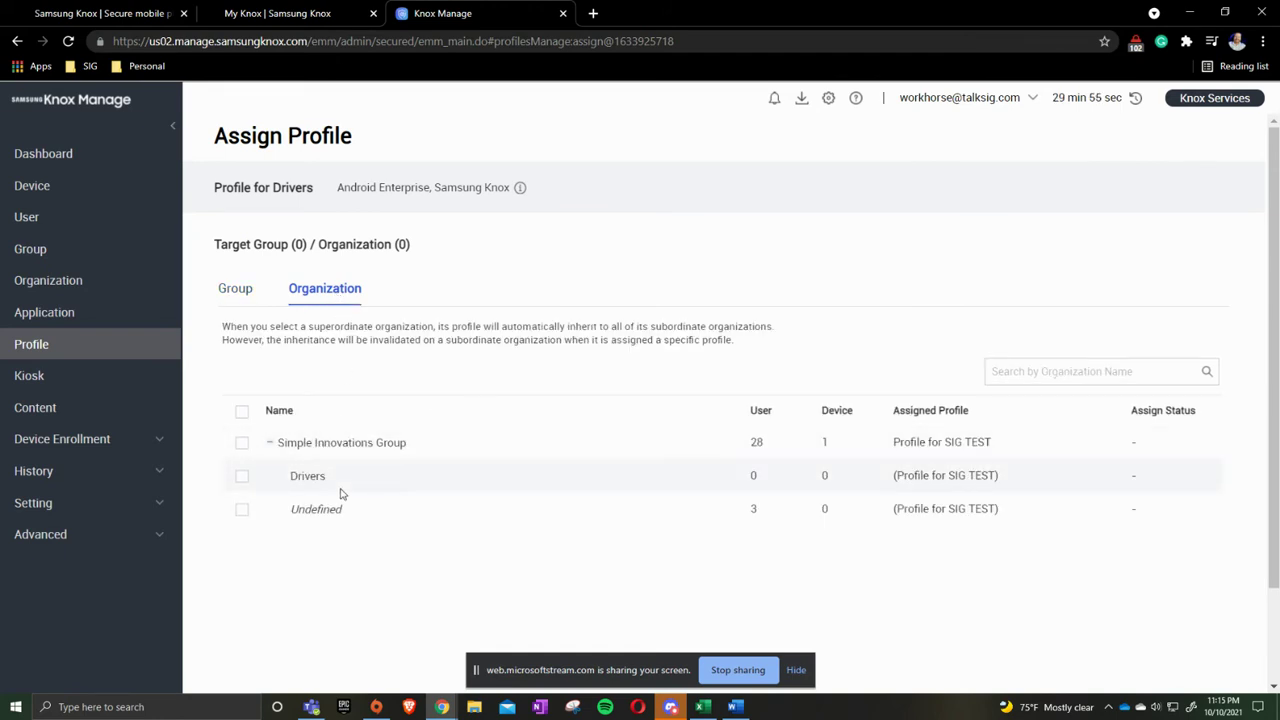
left_click(241, 477)
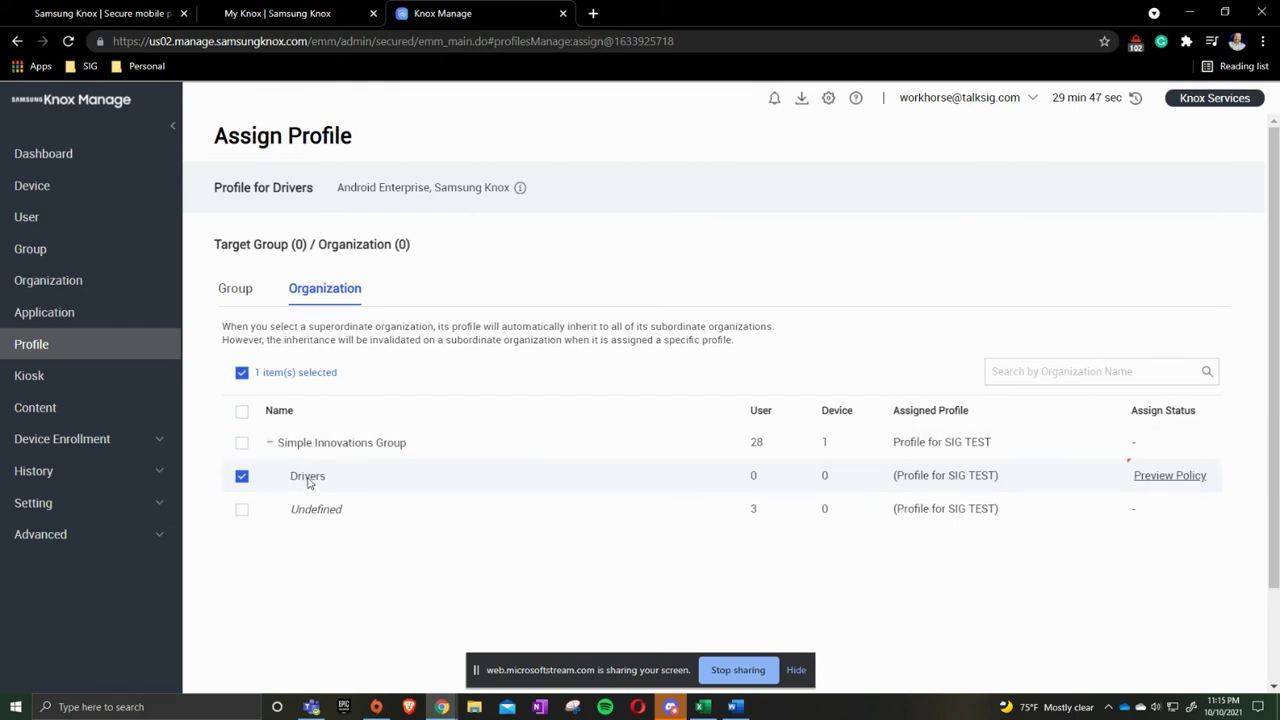
scroll(1108, 505, "down", 2)
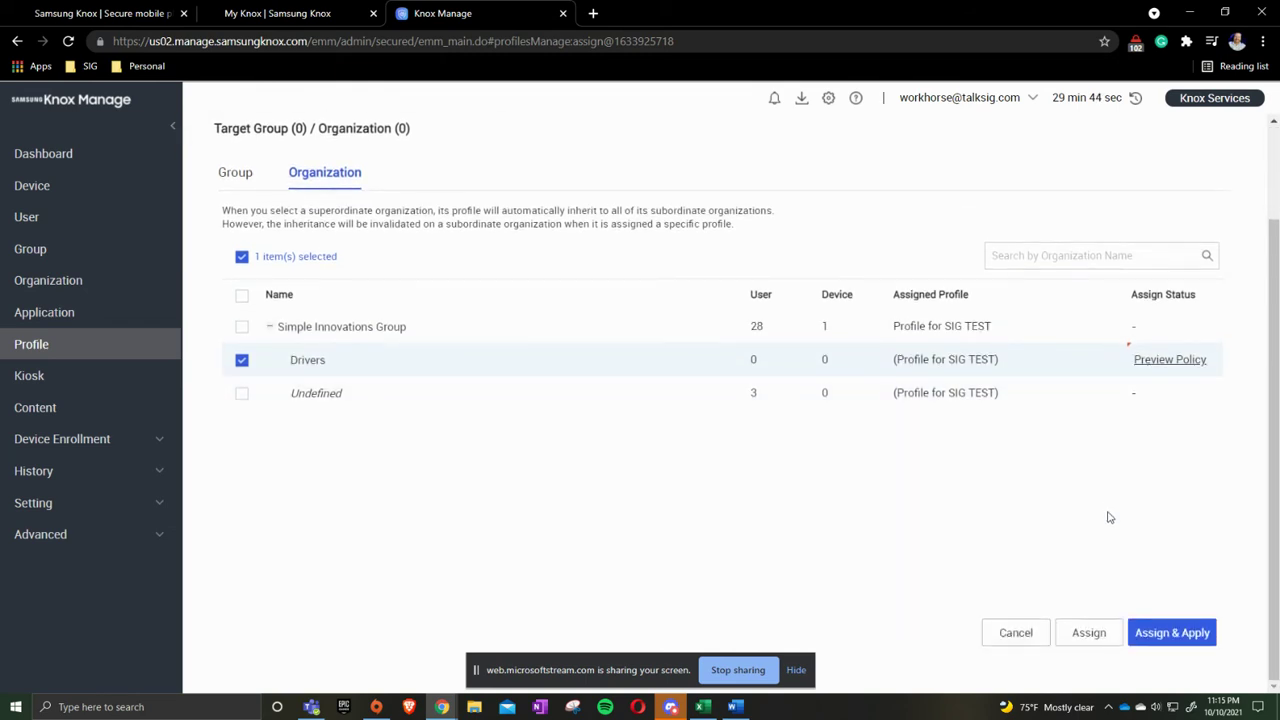
left_click(1092, 634)
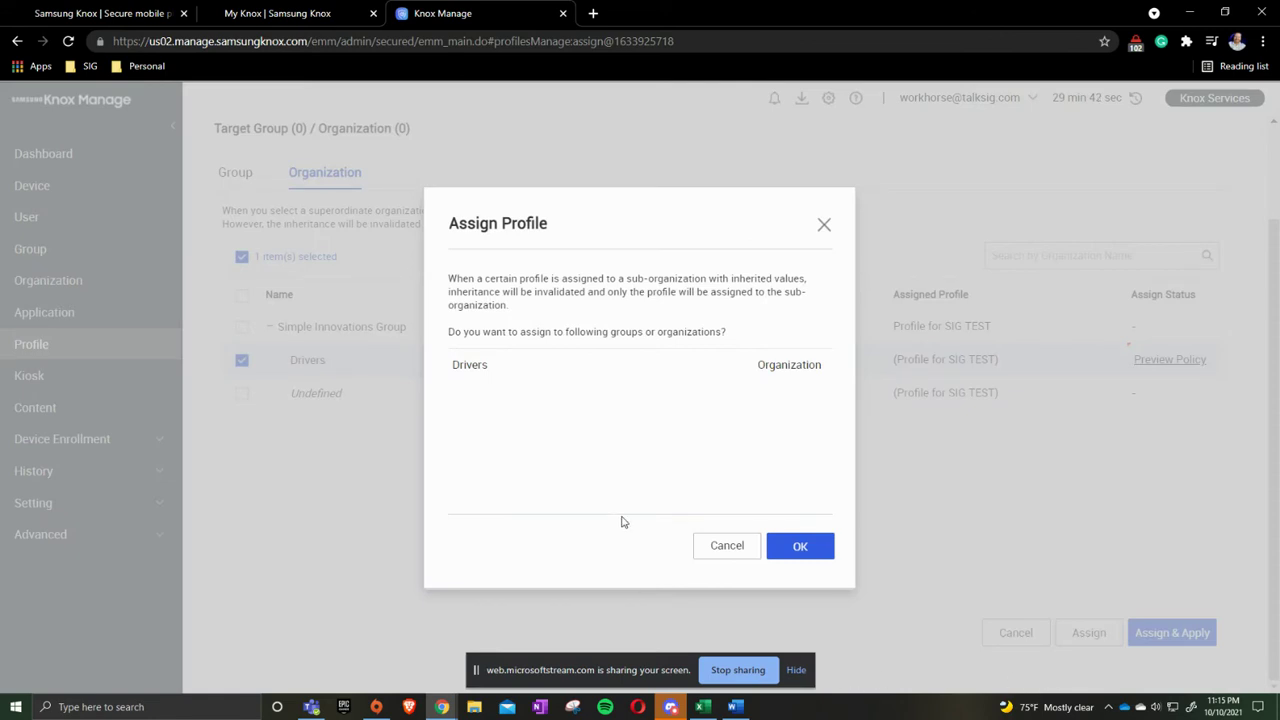
left_click(832, 555)
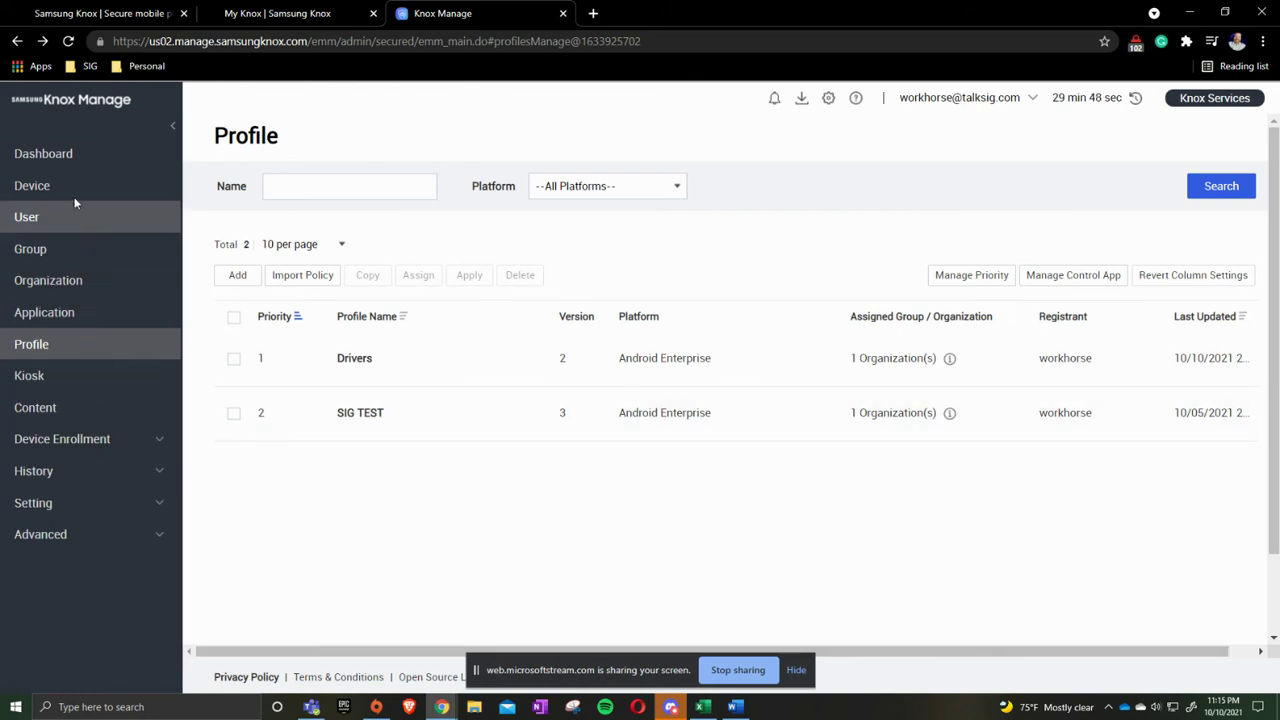
- Edit user SIG05 and replace its Undefined organization with Drivers
left_click(77, 228)
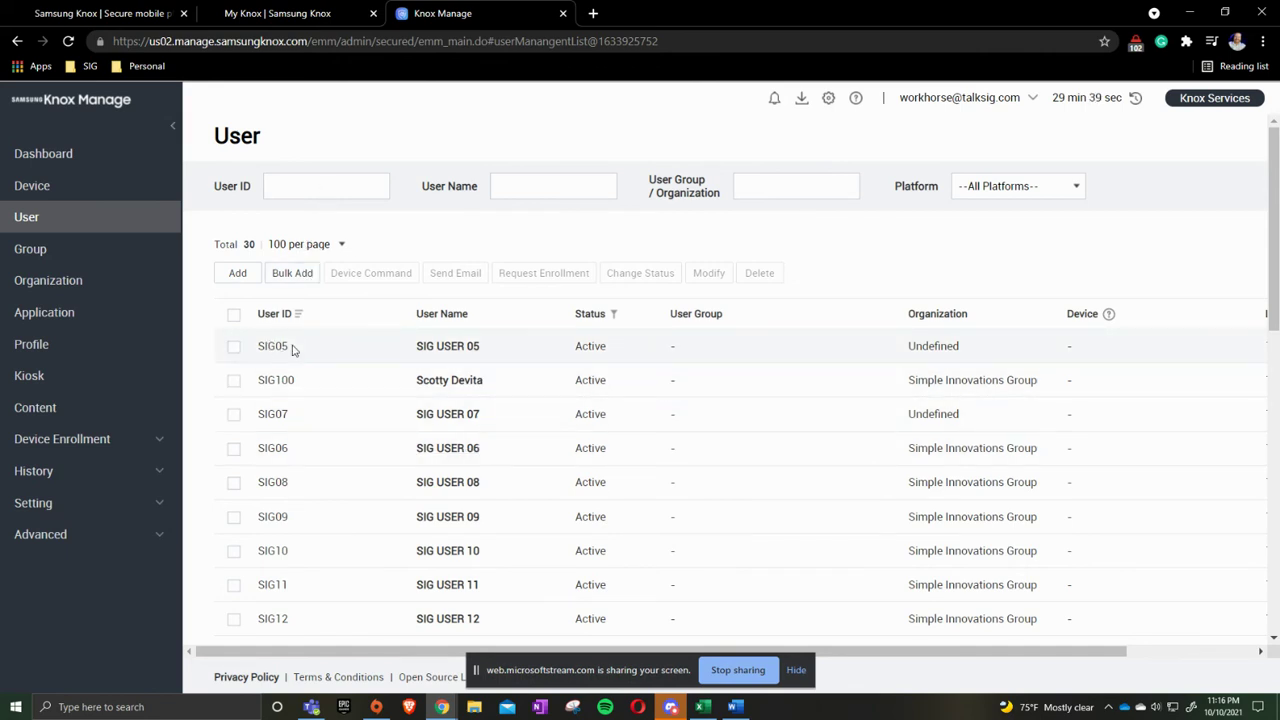
left_click(234, 347)
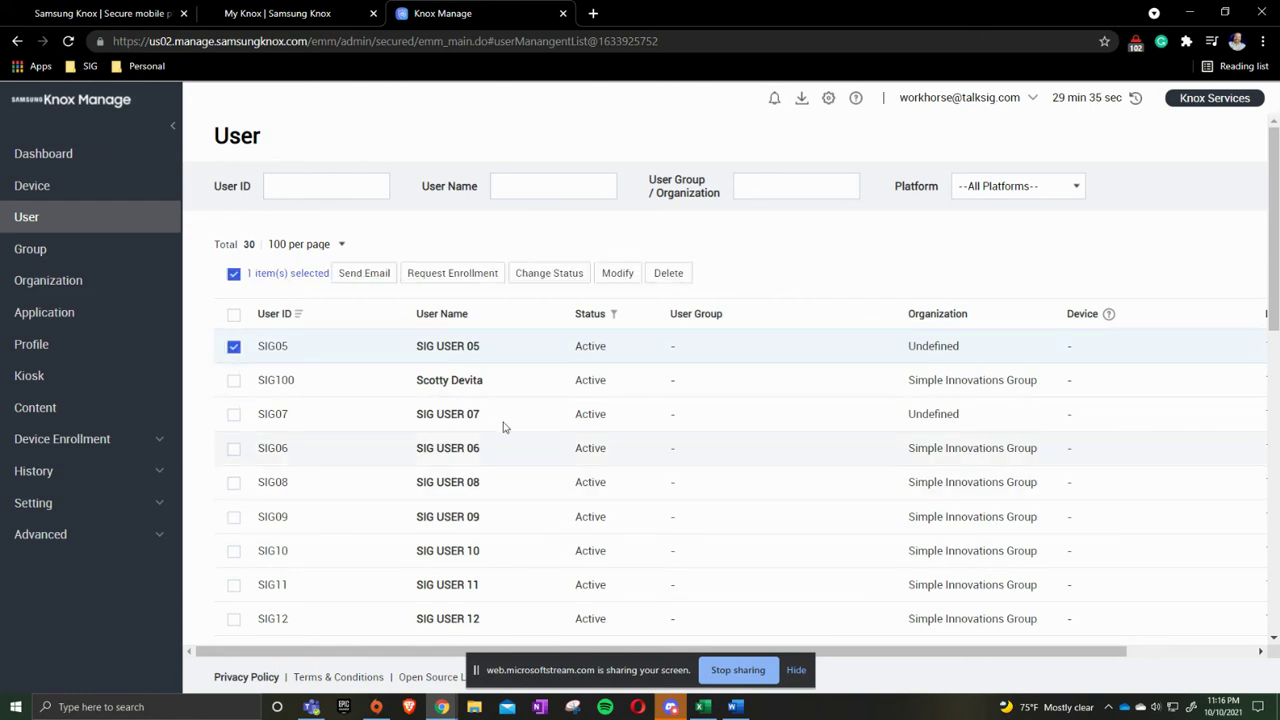
left_click(617, 276)
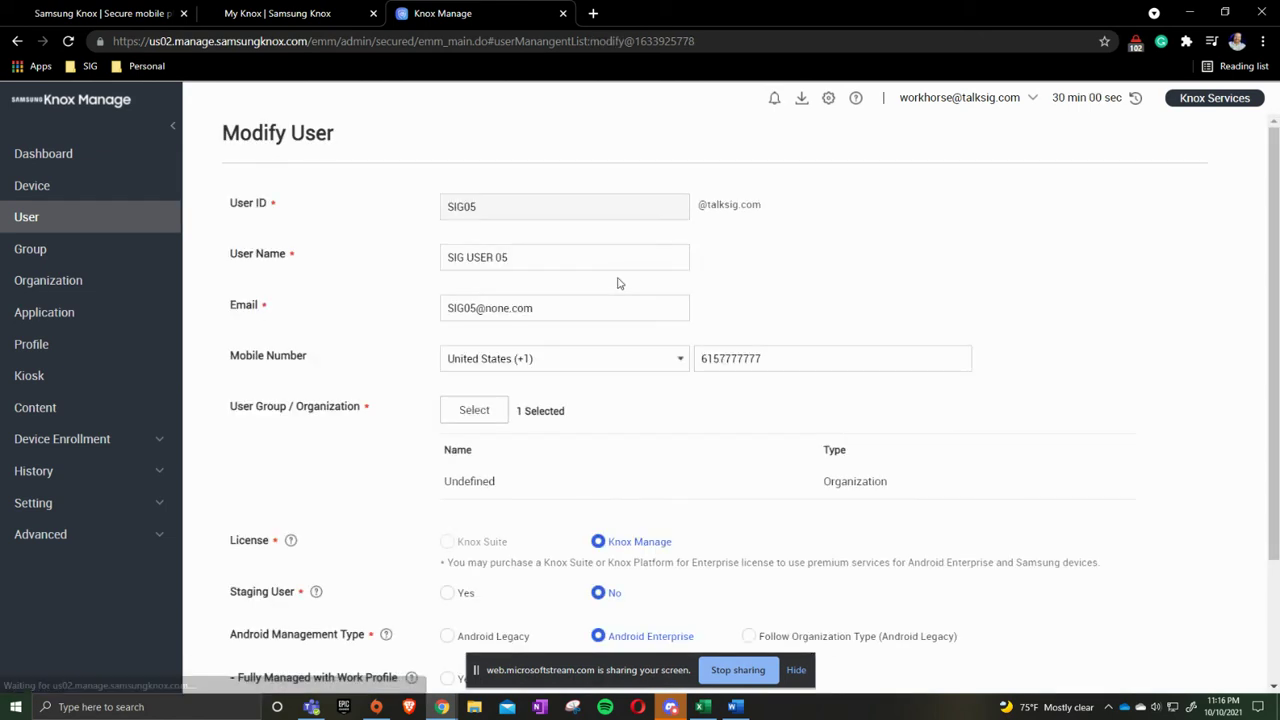
left_click(474, 411)
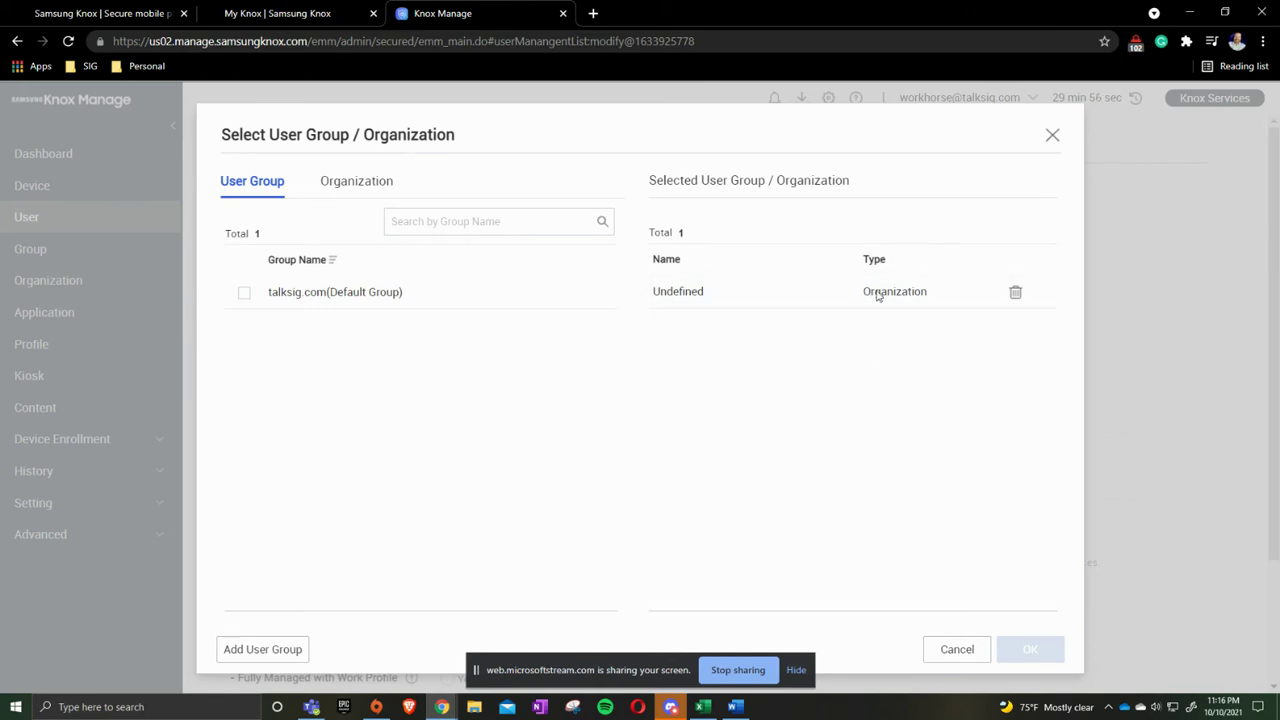
left_click(1015, 293)
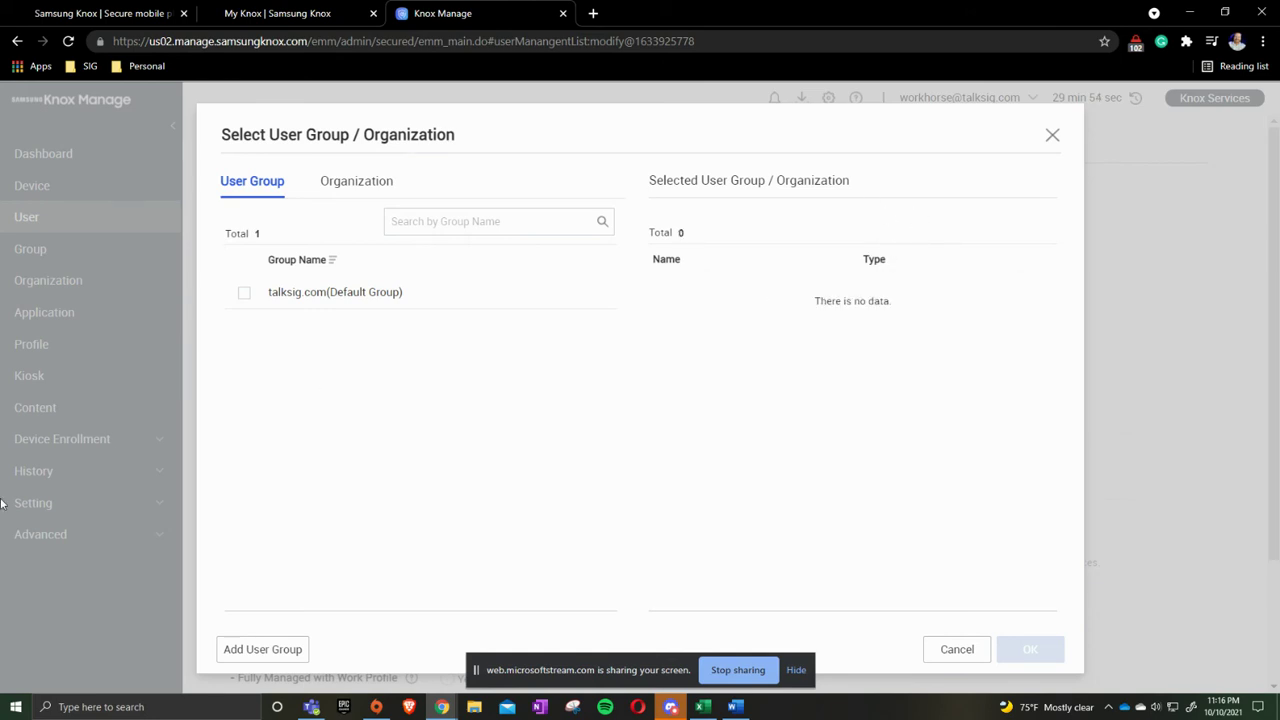
left_click(355, 186)
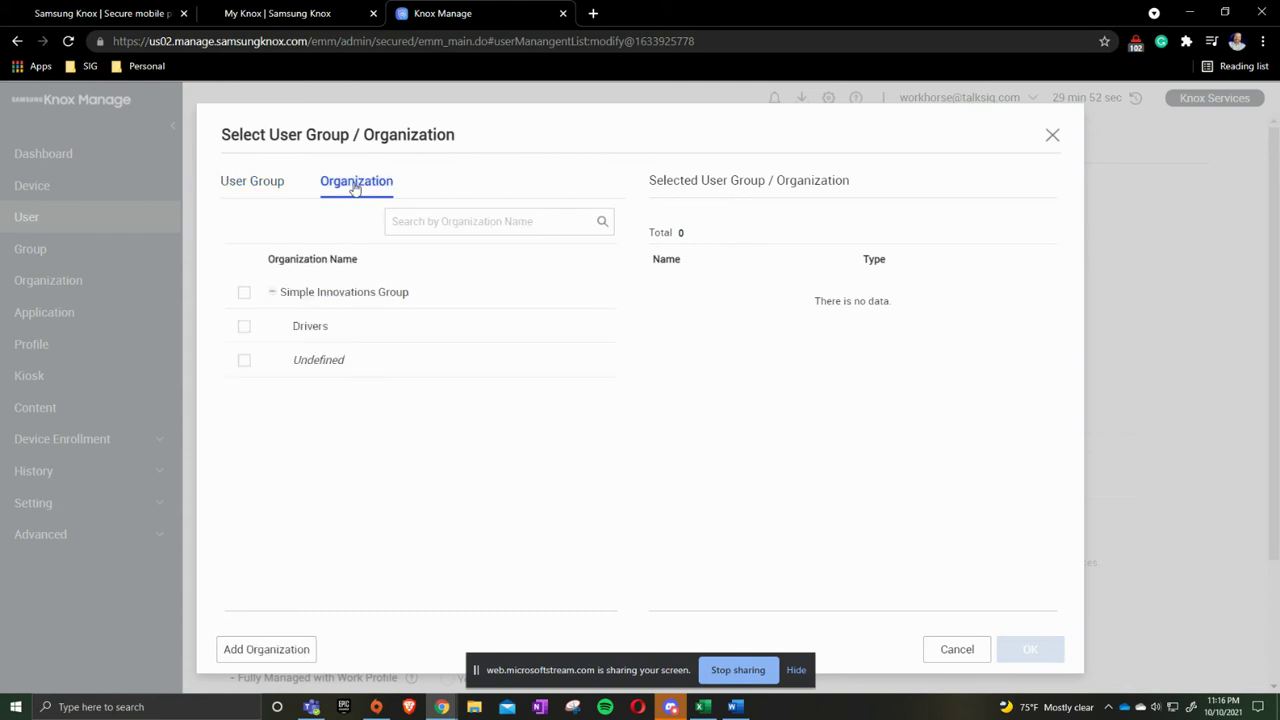
left_click(243, 330)
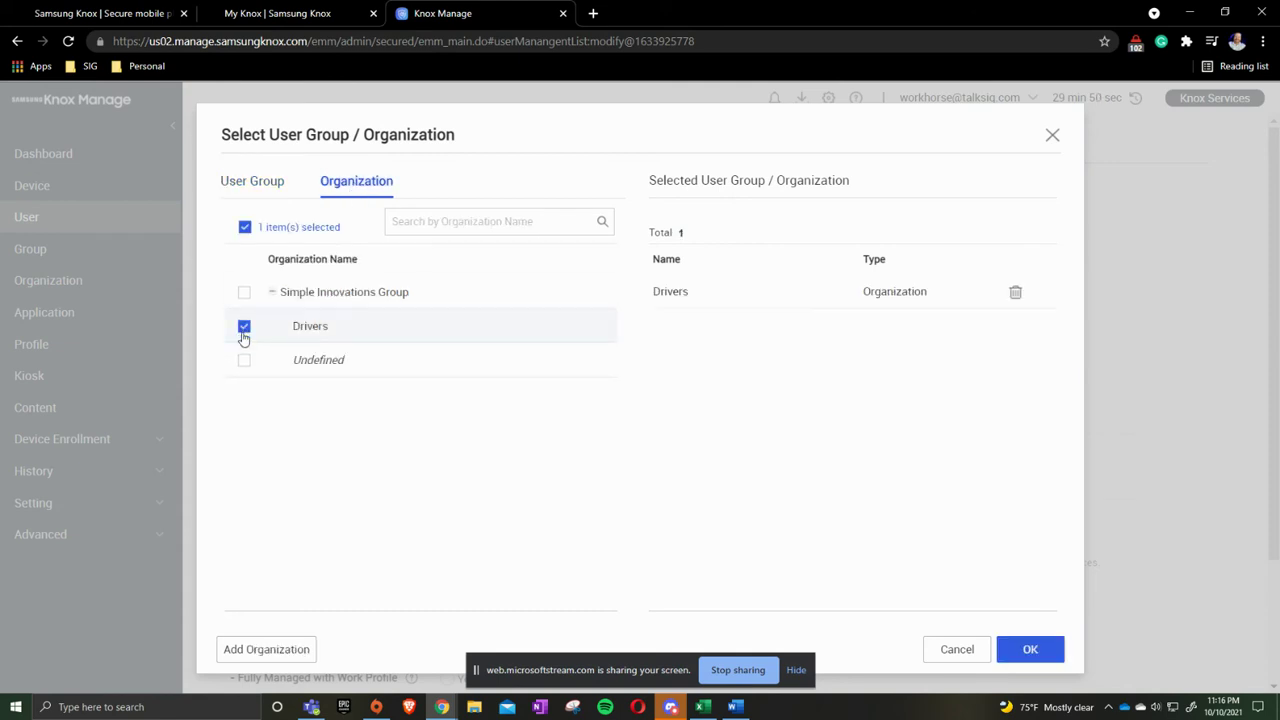
left_click(1030, 650)
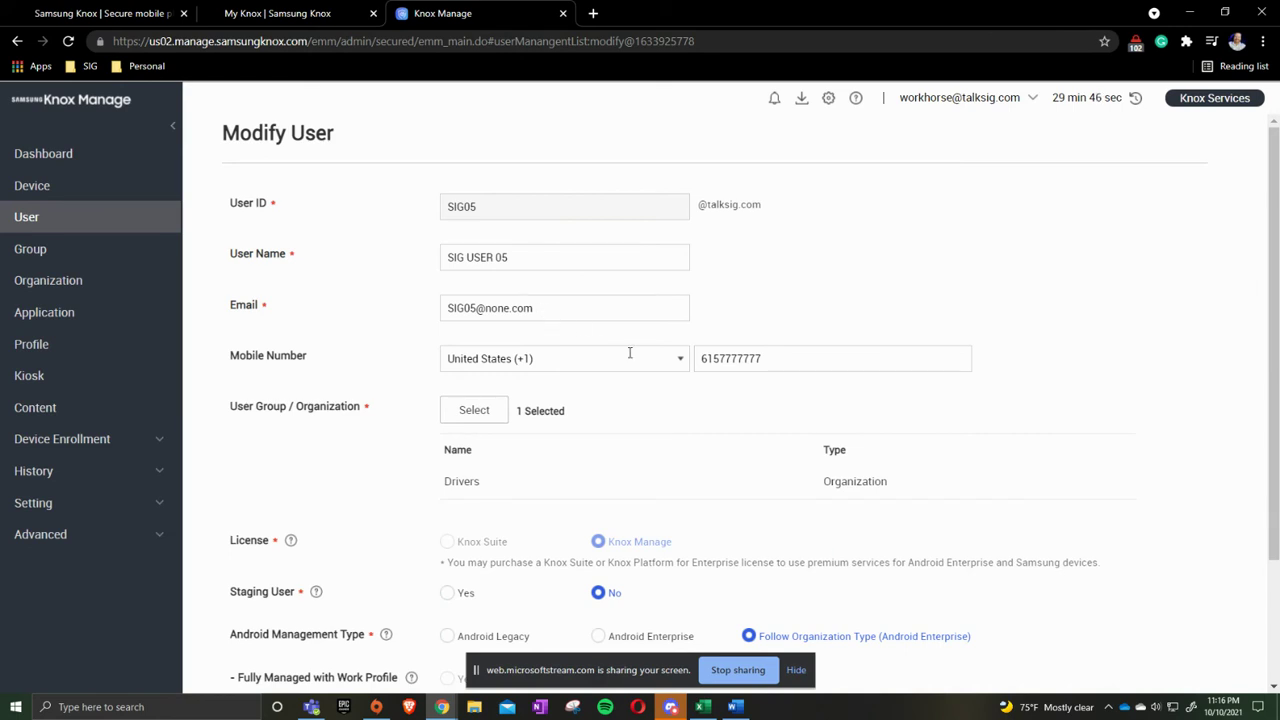
- Set the Android Management Type of user SIG05 to Android Enterprise and save the user without requesting enrollment
scroll(630, 352, "down", 3)
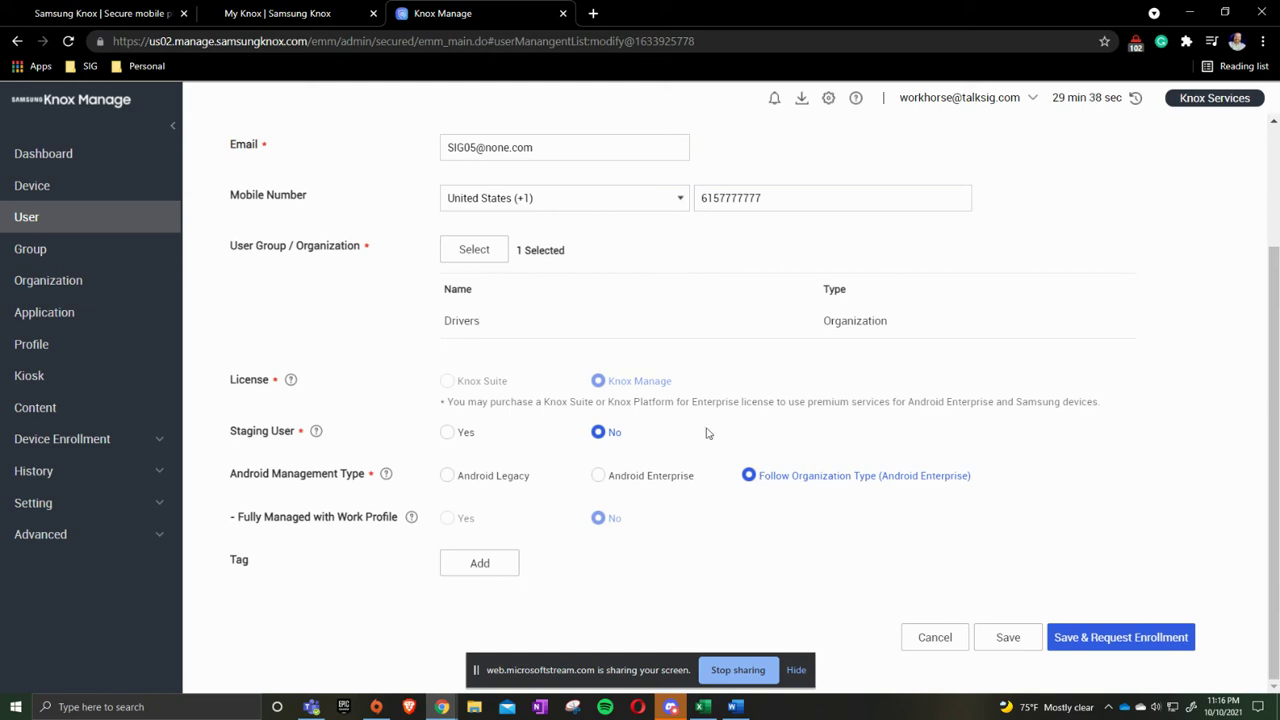
scroll(551, 337, "up", 3)
scroll(580, 385, "down", 1)
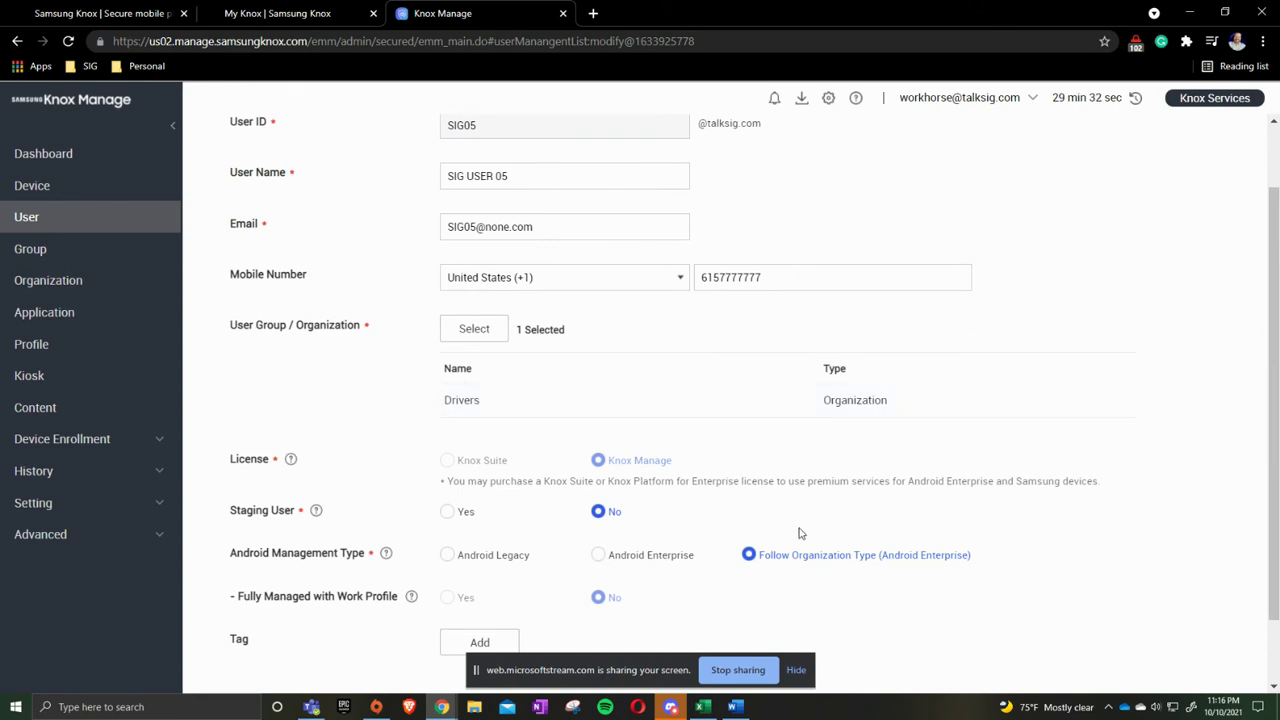
left_click(600, 558)
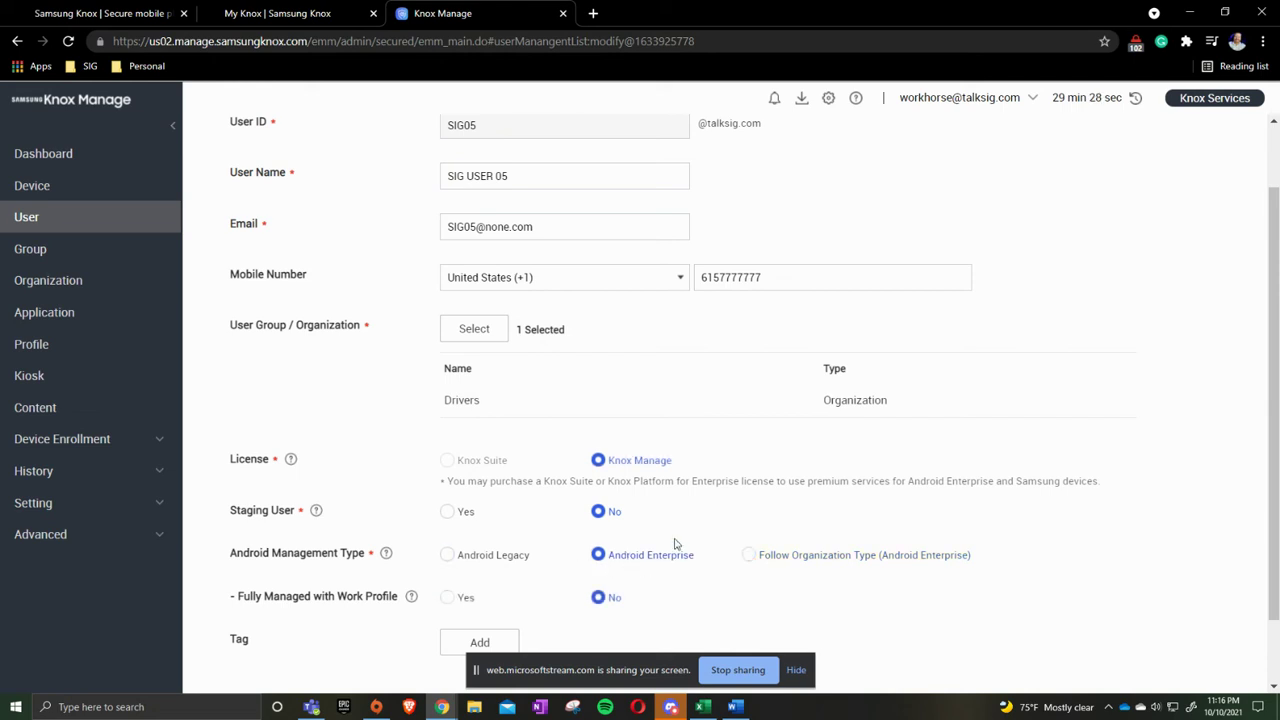
scroll(706, 517, "down", 1)
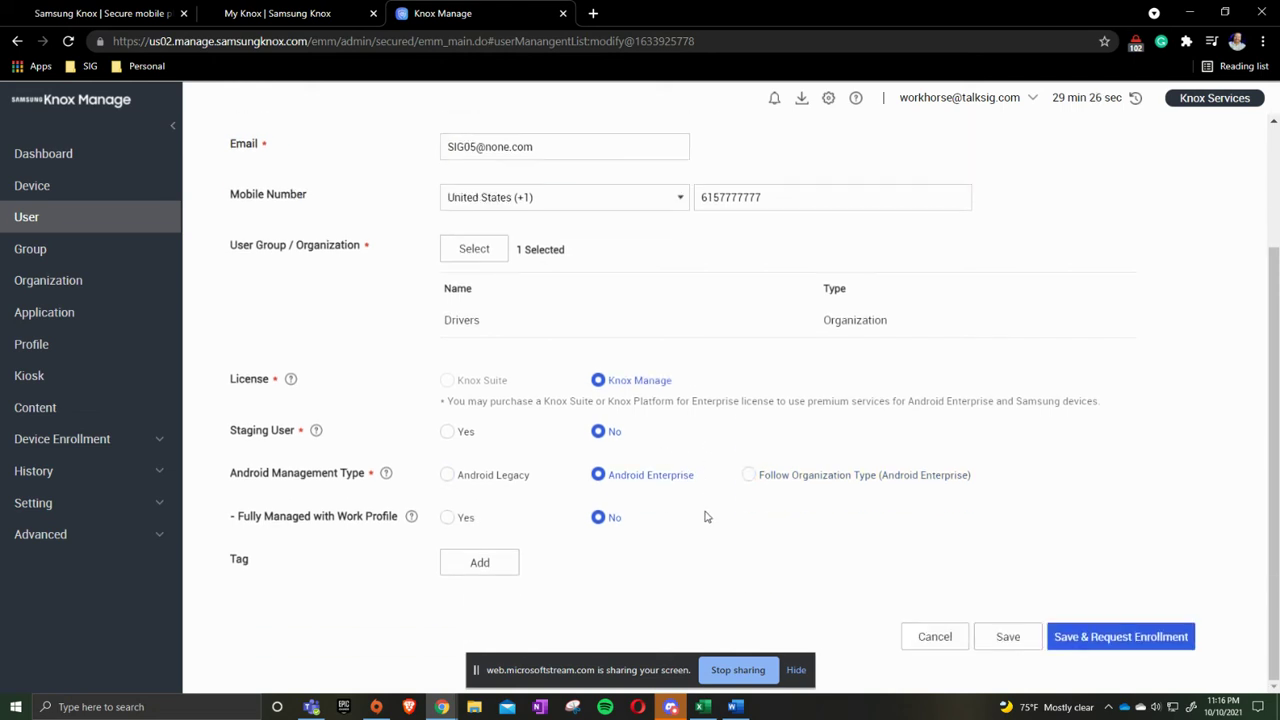
left_click(1006, 640)
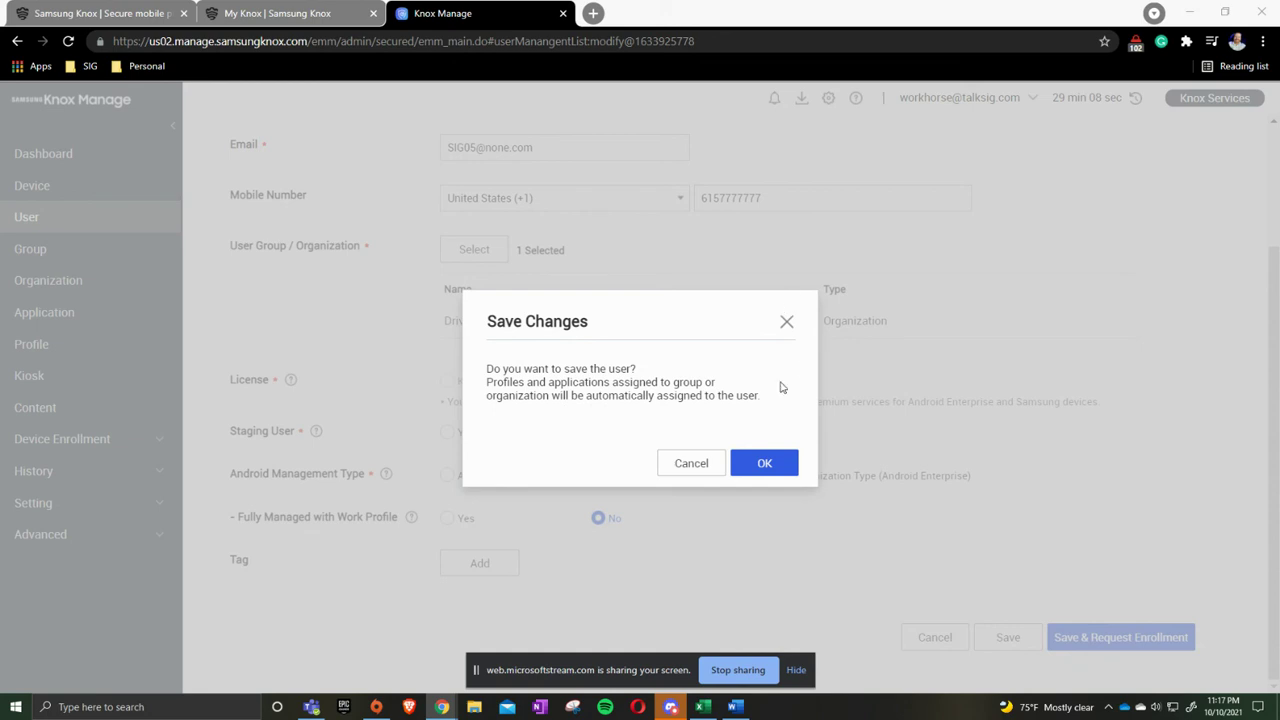
left_click(764, 465)
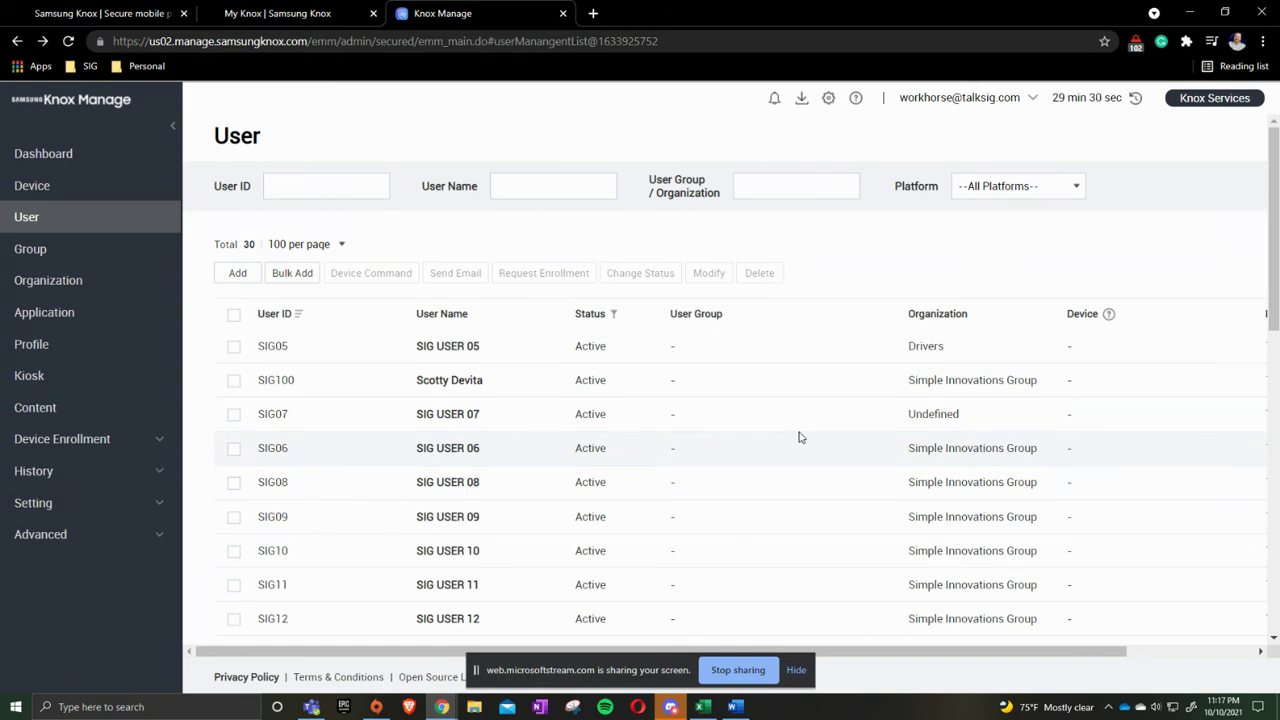
- Open the list of profiles
left_click(58, 344)
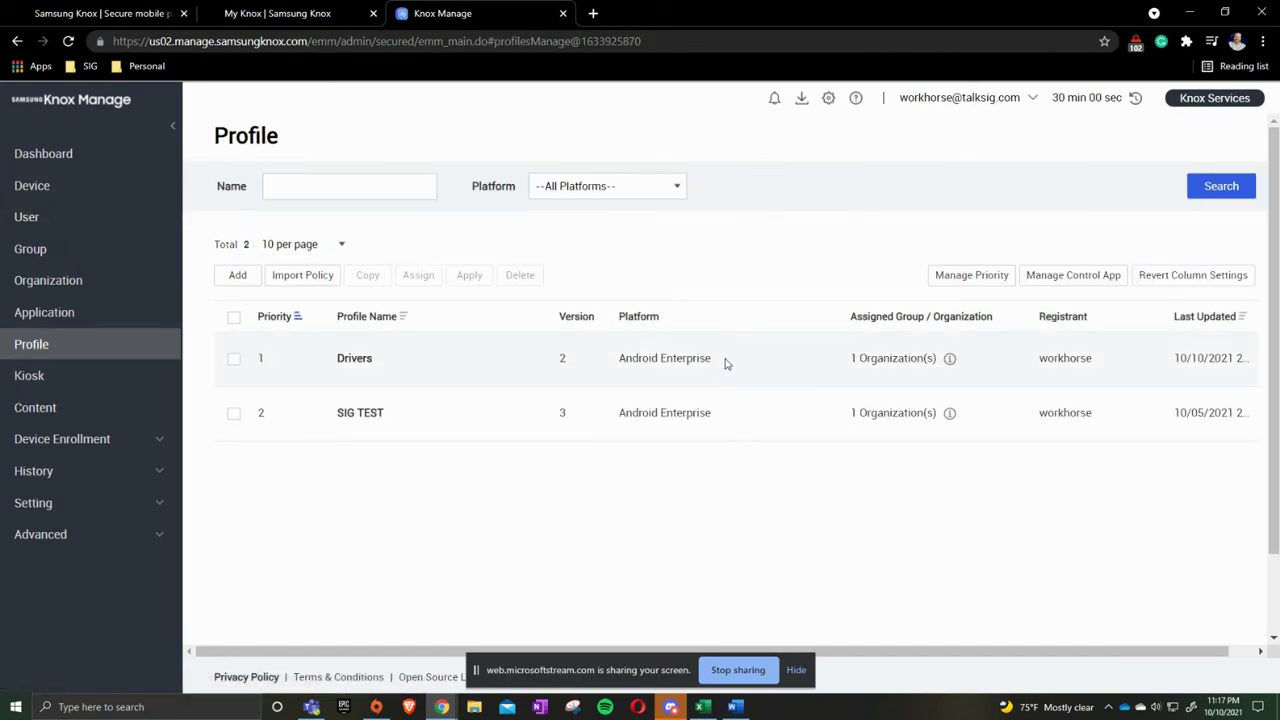